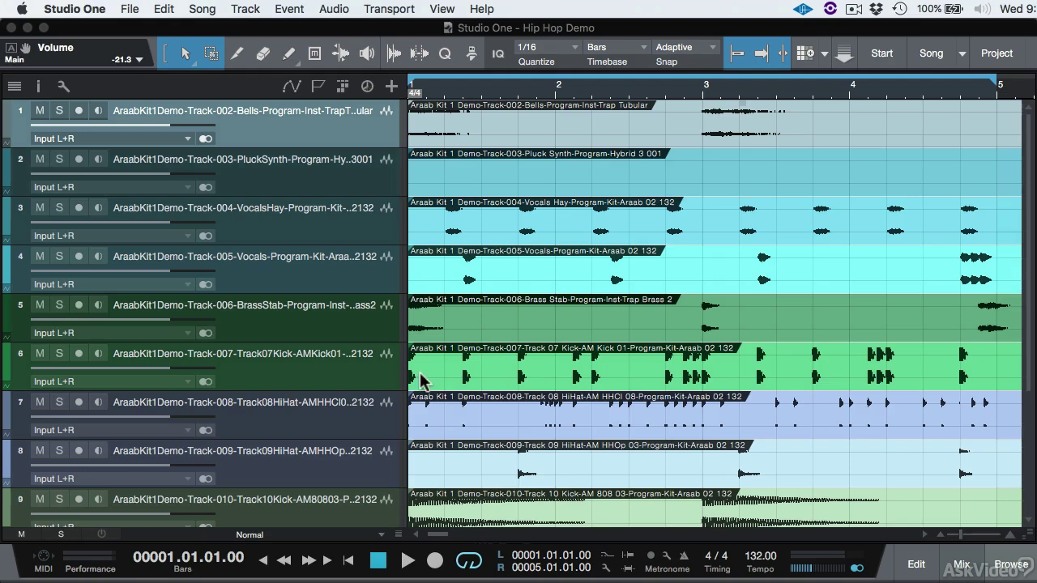
- Turn on Solo follows Selection in the track list options
{"action": "left_click", "coordinate": [453, 143]}
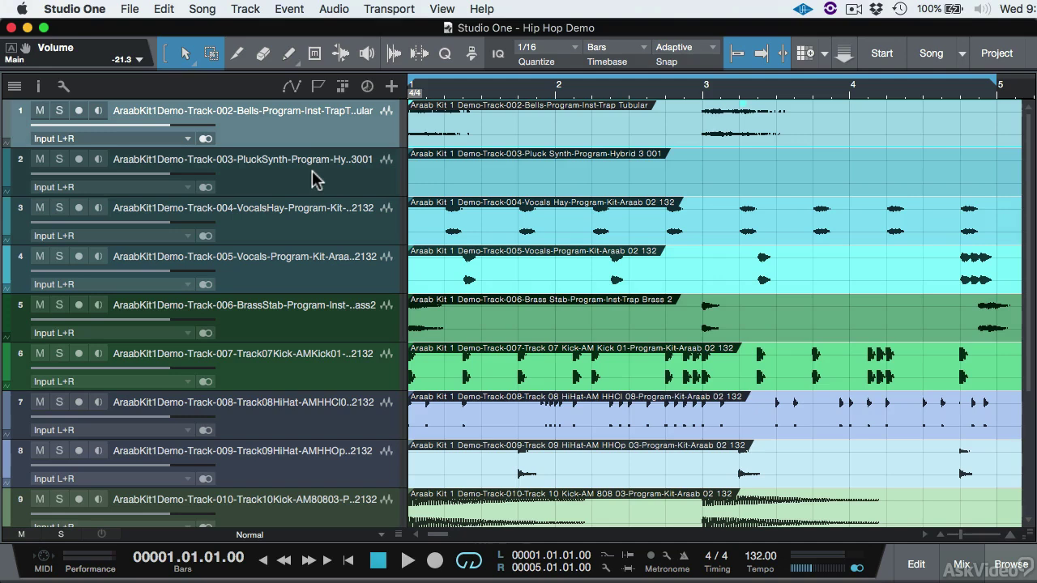
{"action": "left_click", "coordinate": [63, 84]}
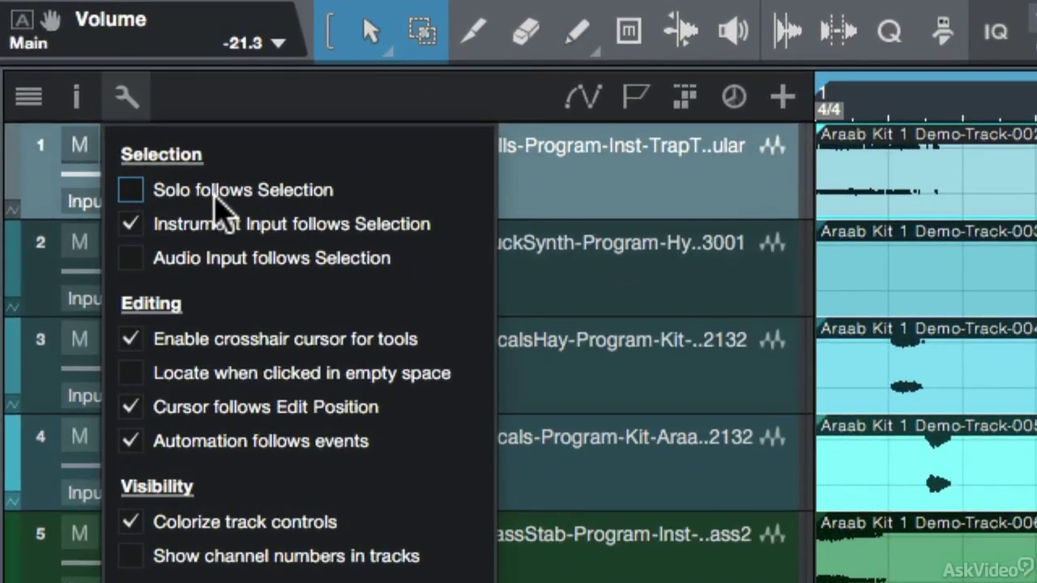
{"action": "left_click", "coordinate": [216, 193]}
{"action": "left_click", "coordinate": [126, 96]}
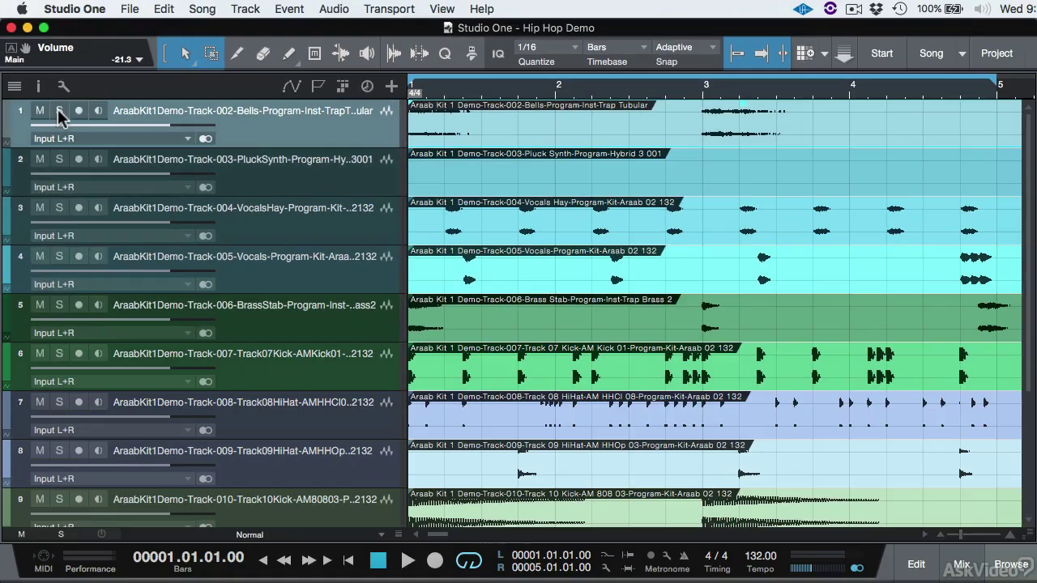
- Solo track 1 and step the selection-driven solo through the next tracks with the arrow keys
{"action": "left_click", "coordinate": [58, 111]}
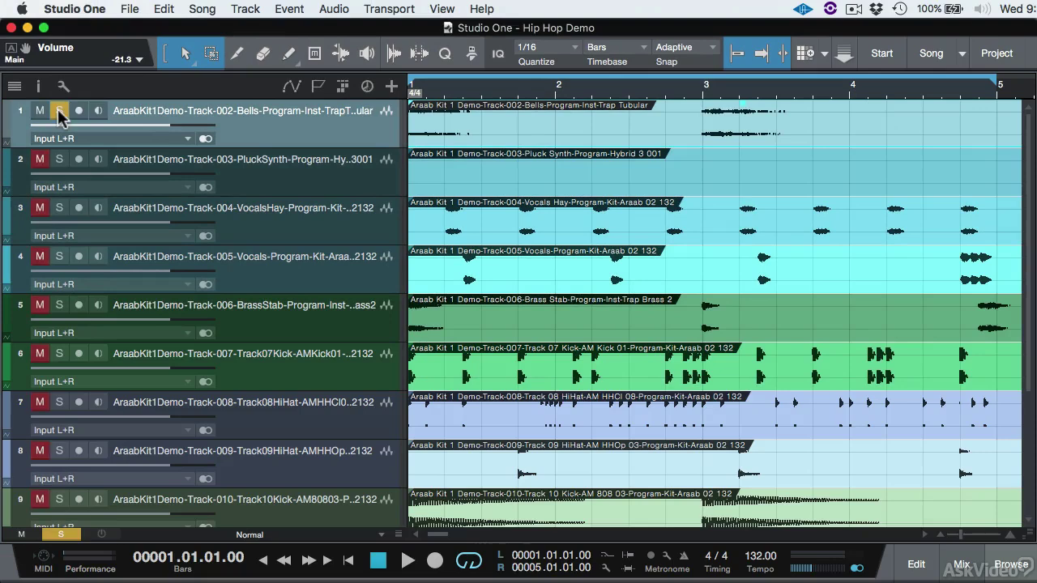
{"action": "key", "text": "Down"}
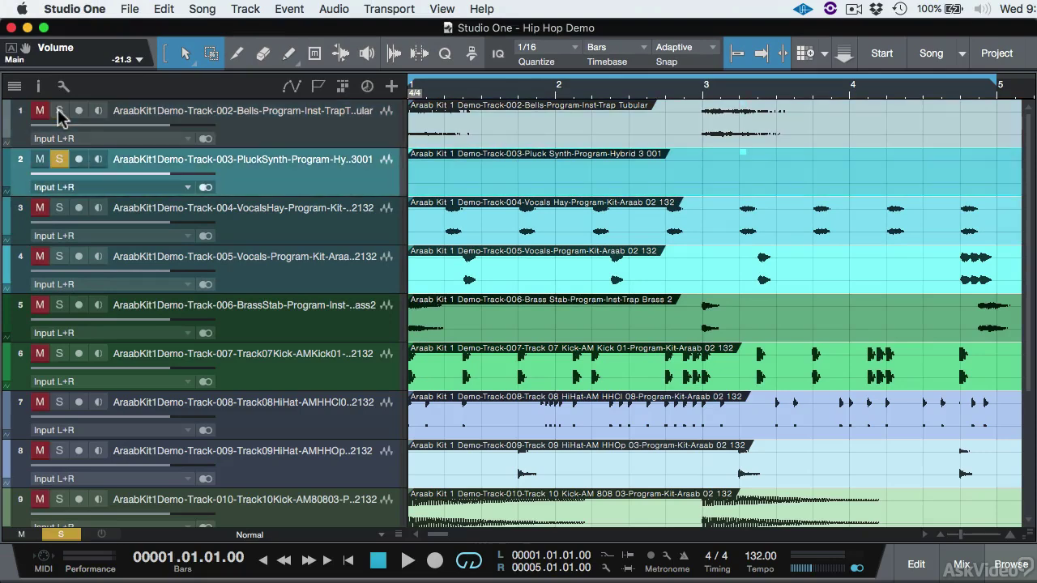
{"action": "key", "text": "Down"}
{"action": "key", "text": "Down"}
{"action": "key", "text": "Down"}
{"action": "key", "text": "Down"}
{"action": "key", "text": "Down"}
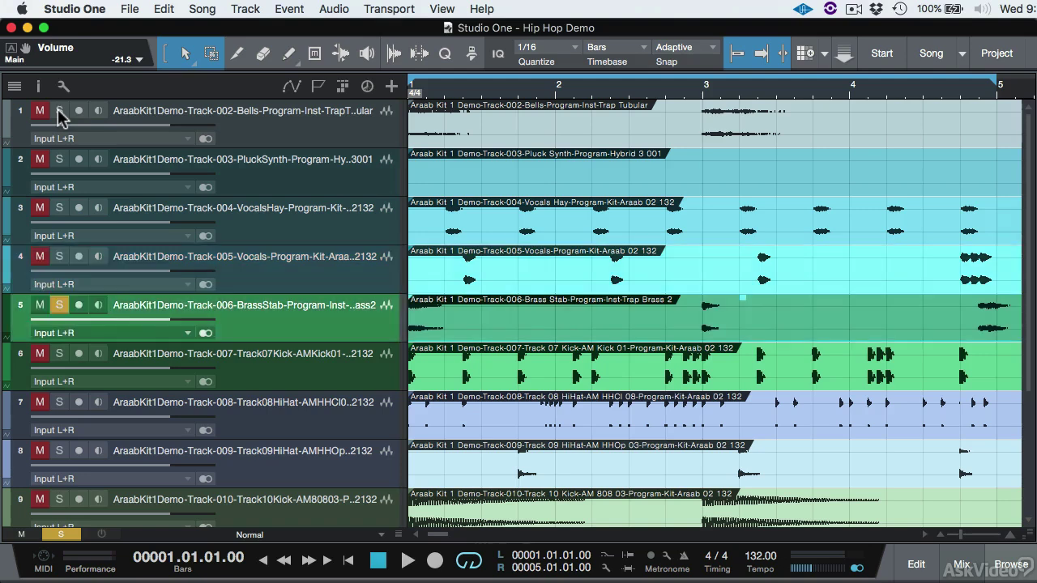
{"action": "key", "text": "Up"}
{"action": "key", "text": "Up"}
{"action": "key", "text": "Up"}
{"action": "key", "text": "Up"}
{"action": "key", "text": "Up"}
{"action": "key", "text": "Up"}
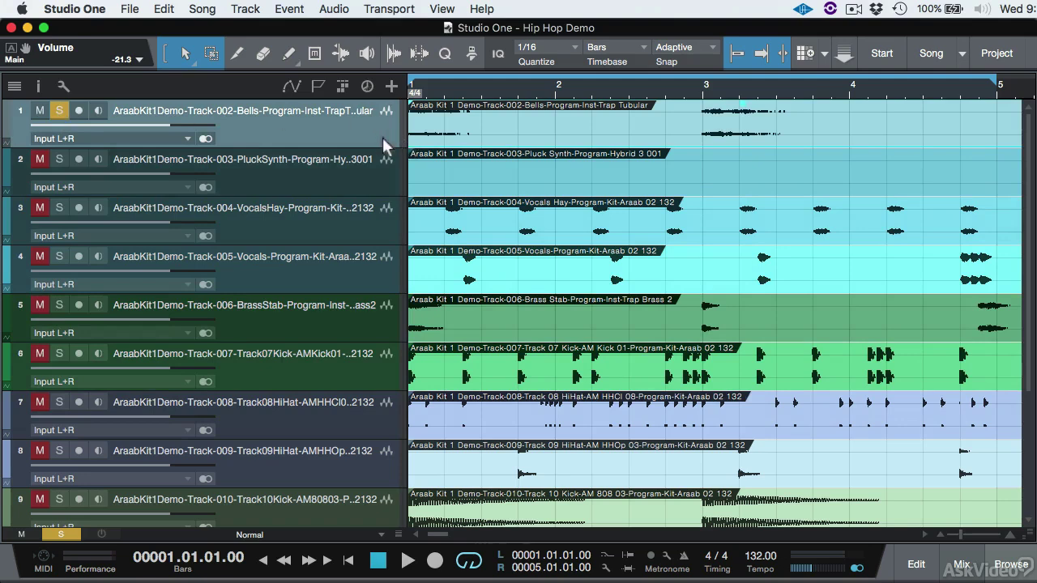
- Narrow the track name column, audition track 1 and rename it Bells
{"action": "left_click_drag", "start_coordinate": [369, 137], "coordinate": [146, 148]}
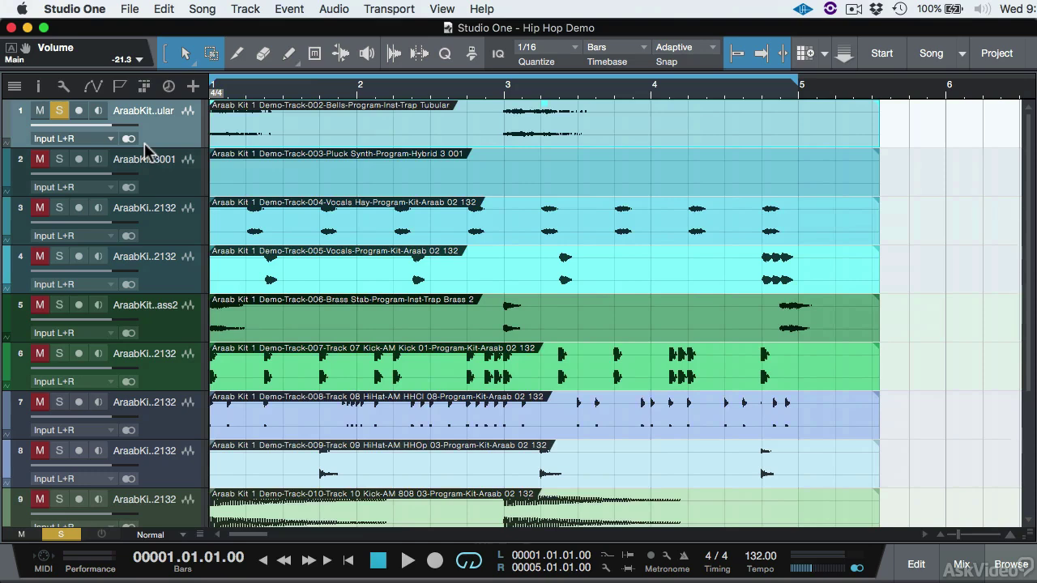
{"action": "key", "text": "space"}
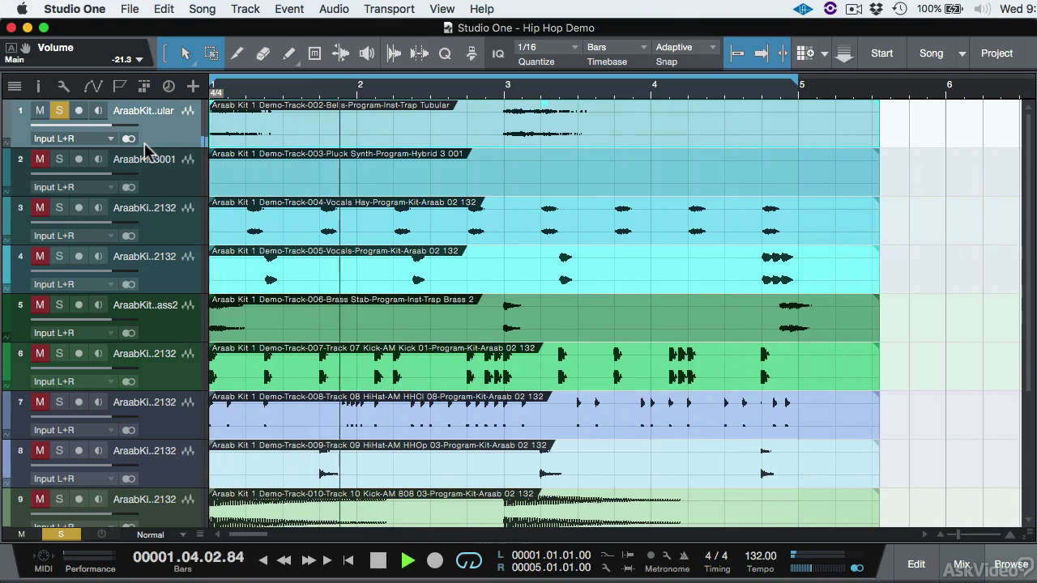
{"action": "key", "text": "space"}
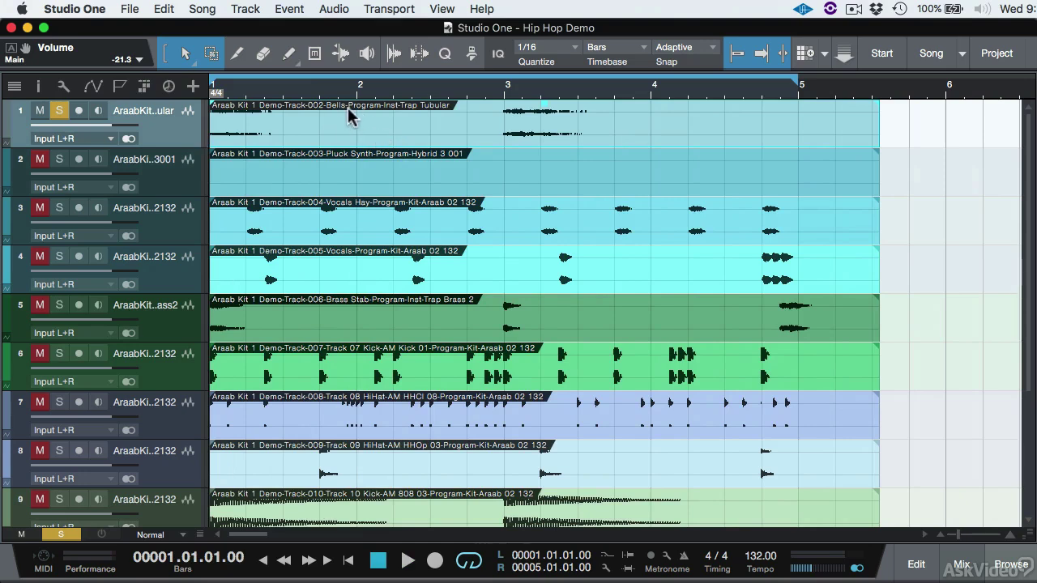
{"action": "double_click", "coordinate": [166, 110]}
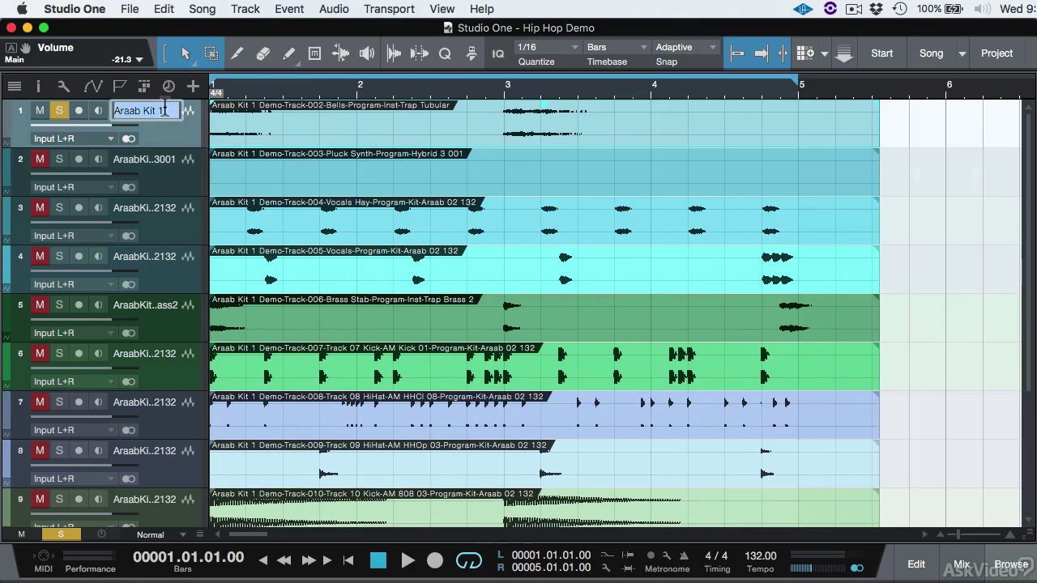
{"action": "type", "text": "Bells"}
{"action": "key", "text": "Return"}
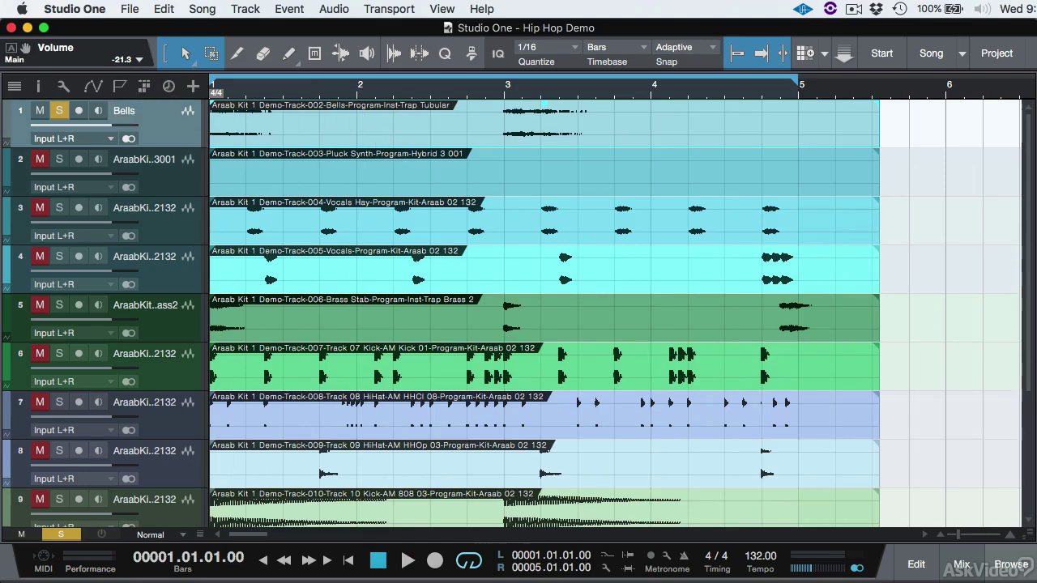
- Move solo to track 3, audition it and rename it Hey
{"action": "left_click", "coordinate": [395, 169]}
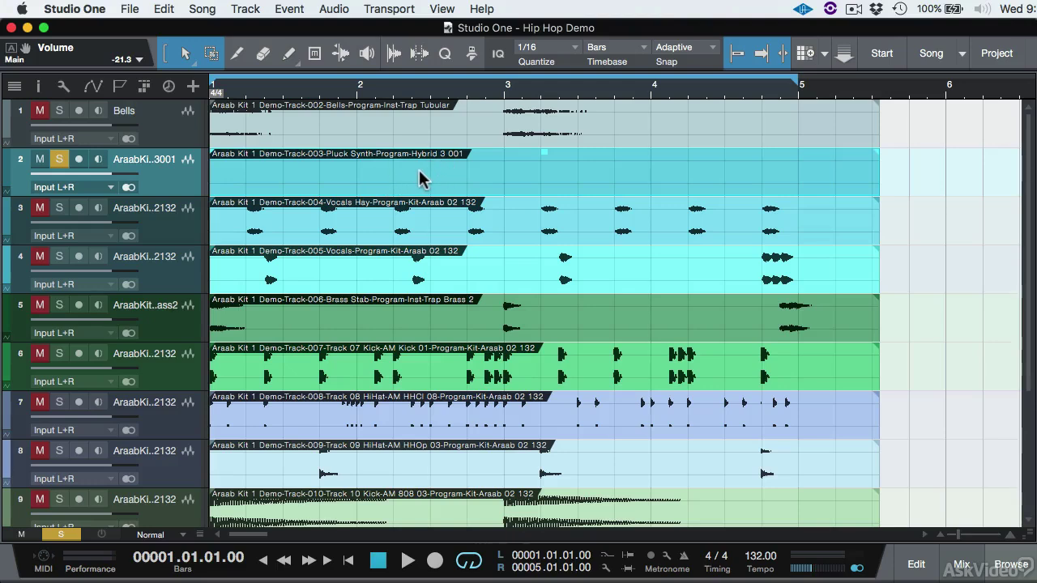
{"action": "key", "text": "Down"}
{"action": "key", "text": "space"}
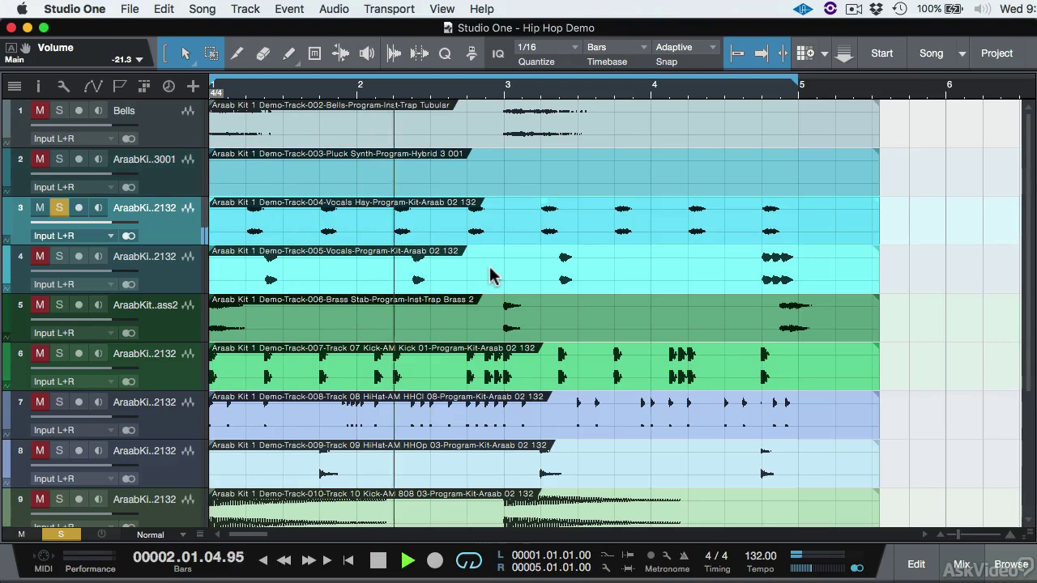
{"action": "key", "text": "space"}
{"action": "double_click", "coordinate": [162, 208]}
{"action": "type", "text": "Hey"}
{"action": "key", "text": "Return"}
- Solo and audition track 4, then rename it VocFX, correcting the typo
{"action": "key", "text": "Down"}
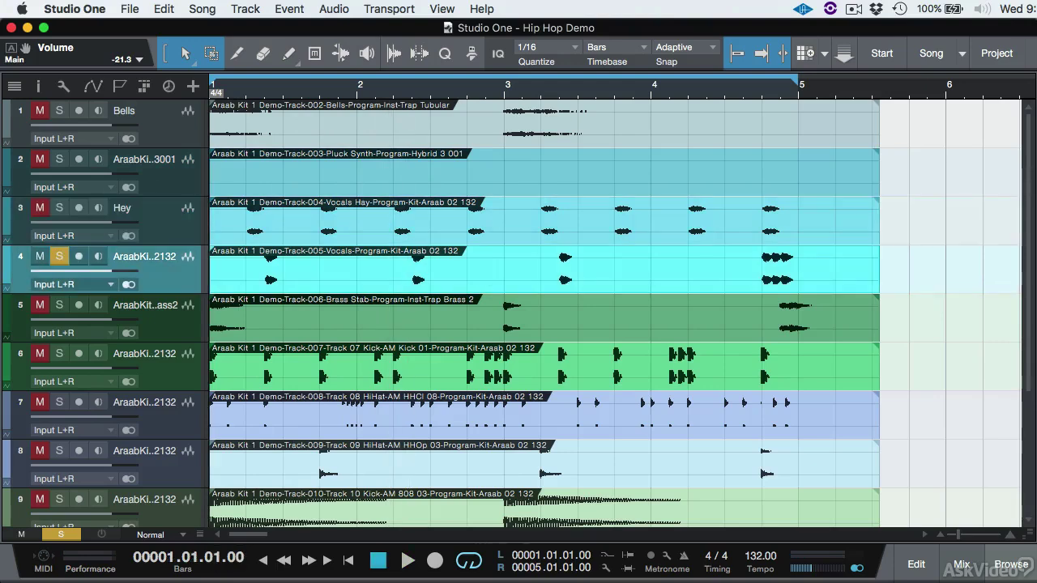
{"action": "key", "text": "space"}
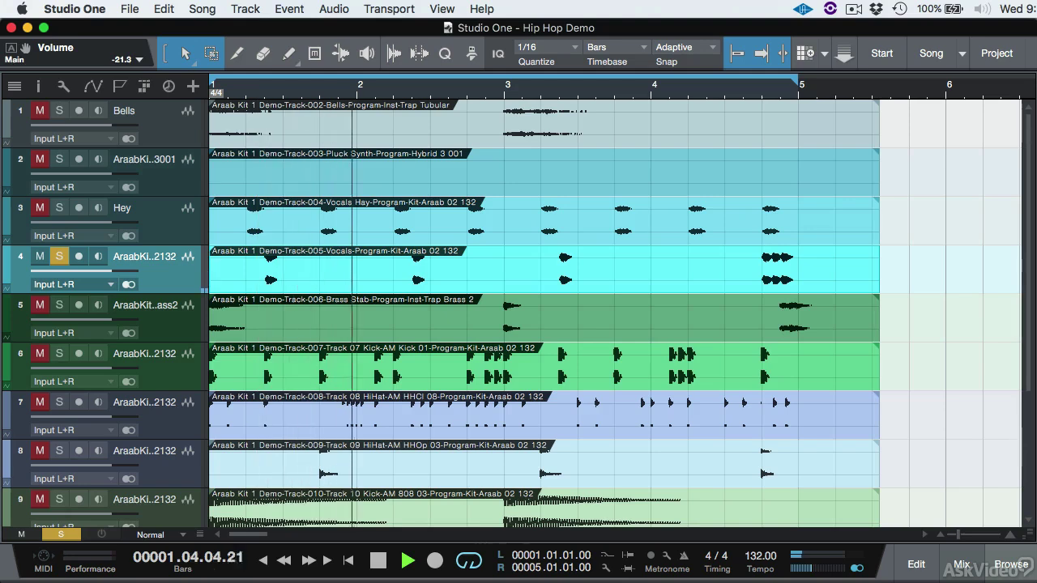
{"action": "key", "text": "space"}
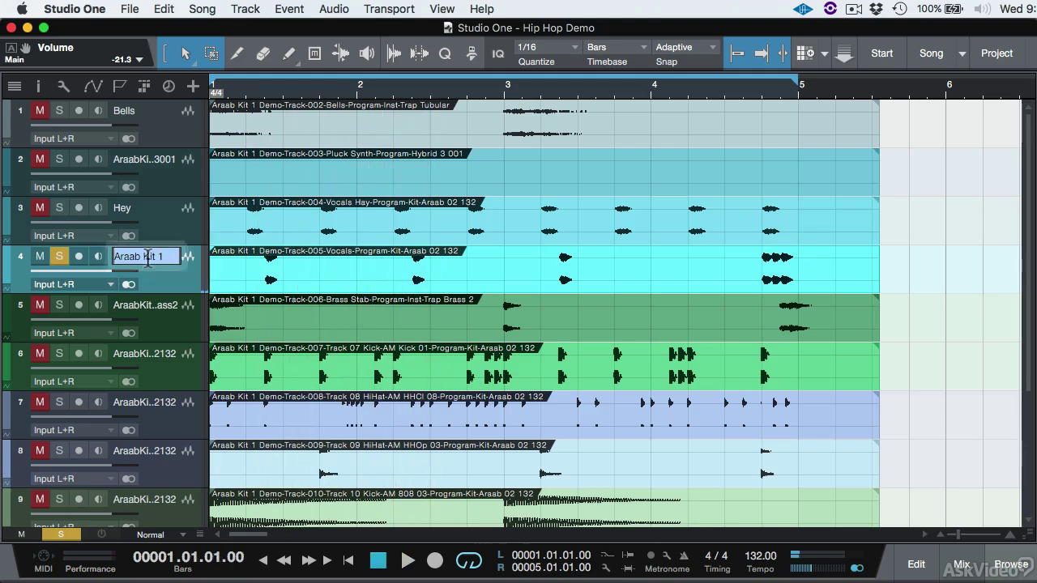
{"action": "double_click", "coordinate": [151, 256]}
{"action": "type", "text": "VocGX"}
{"action": "key", "text": "BackSpace"}
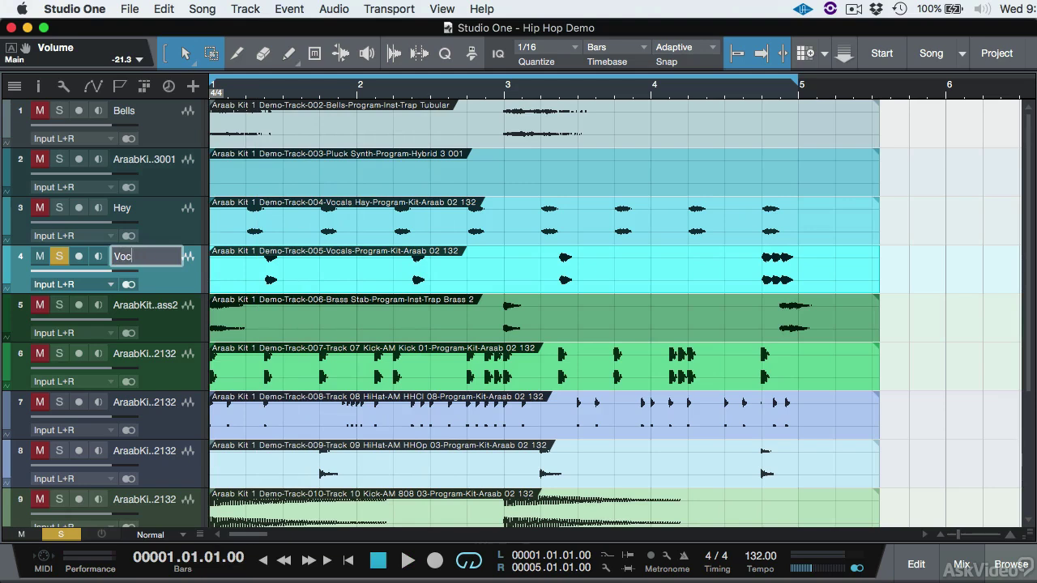
{"action": "type", "text": "FX"}
{"action": "key", "text": "Return"}
- Move solo down to track 5 and audition it
{"action": "key", "text": "Down"}
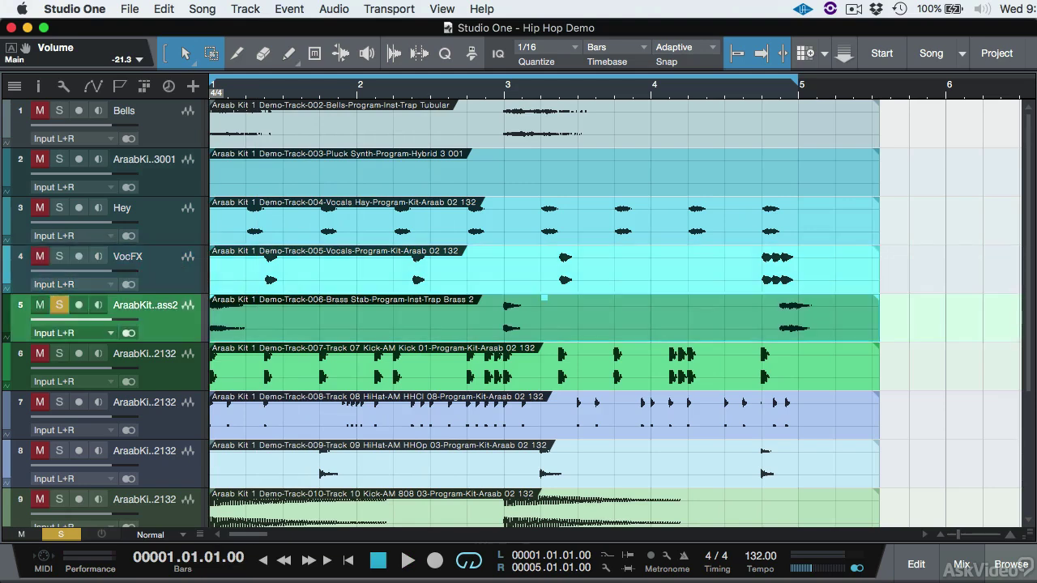
{"action": "key", "text": "space"}
{"action": "key", "text": "space"}
- Rename track 5 Brass, then solo and play track 6
{"action": "double_click", "coordinate": [140, 307]}
{"action": "type", "text": "Brass"}
{"action": "key", "text": "Return"}
{"action": "key", "text": "Down"}
{"action": "key", "text": "space"}
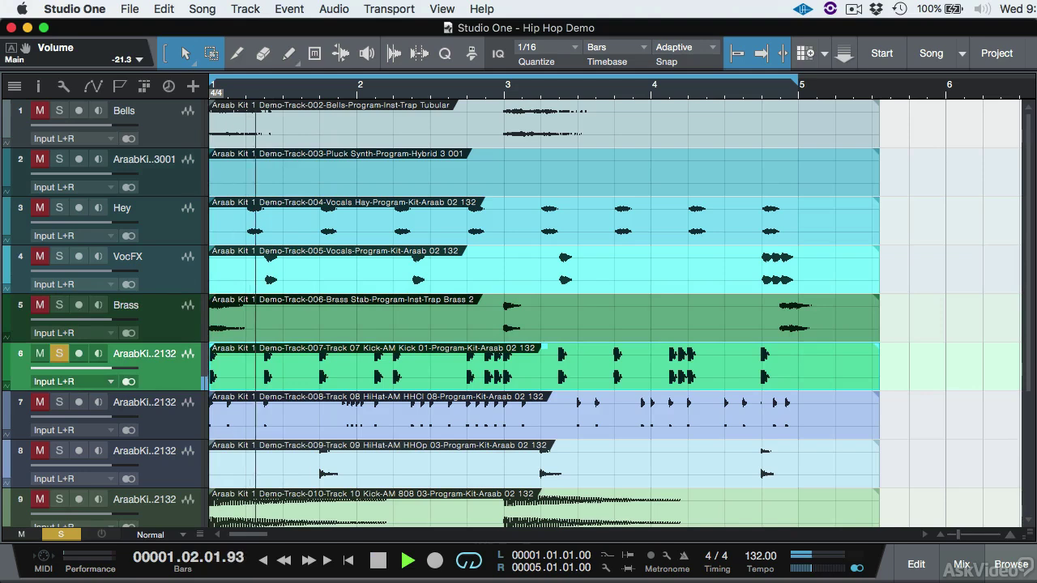
- Rename track 6 Kick, then solo and audition track 7
{"action": "key", "text": "space"}
{"action": "double_click", "coordinate": [143, 353]}
{"action": "type", "text": "Kick"}
{"action": "key", "text": "Return"}
{"action": "key", "text": "Down"}
{"action": "key", "text": "space"}
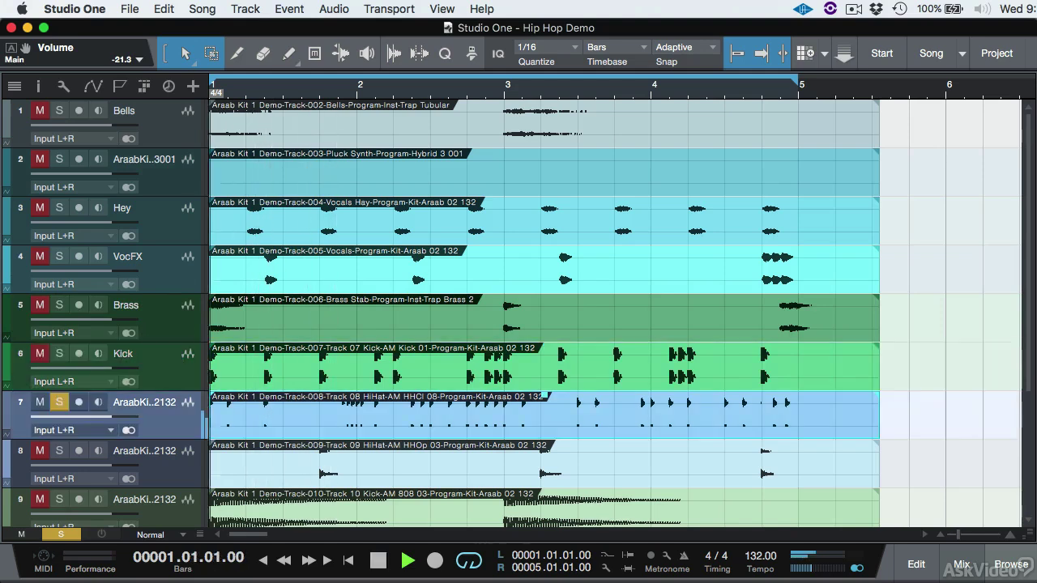
- Rename track 7 HH and move solo to track 8
{"action": "key", "text": "space"}
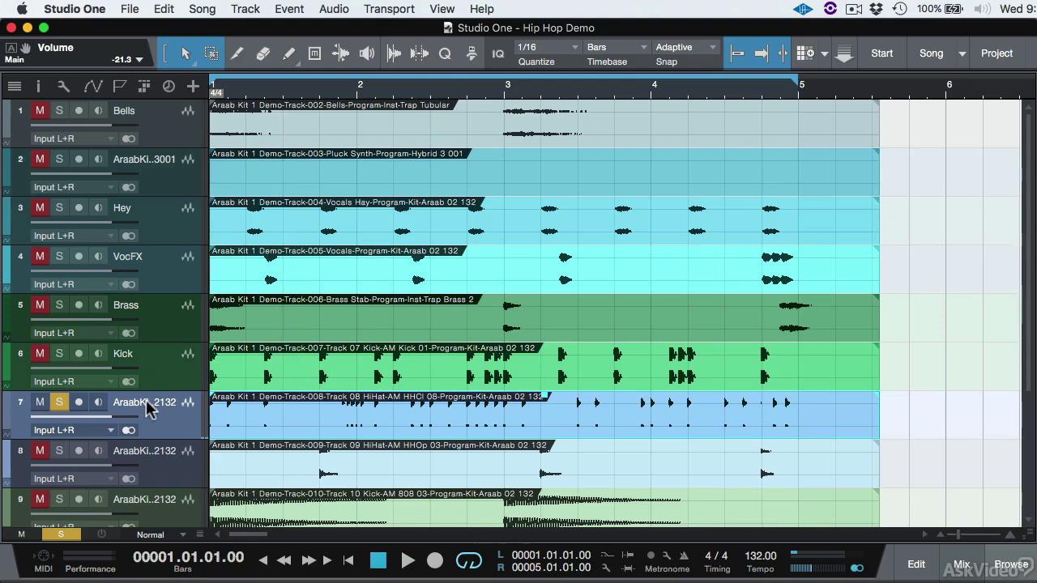
{"action": "double_click", "coordinate": [145, 402]}
{"action": "type", "text": "HH"}
{"action": "key", "text": "Return"}
{"action": "key", "text": "Down"}
{"action": "key", "text": "space"}
{"action": "key", "text": "space"}
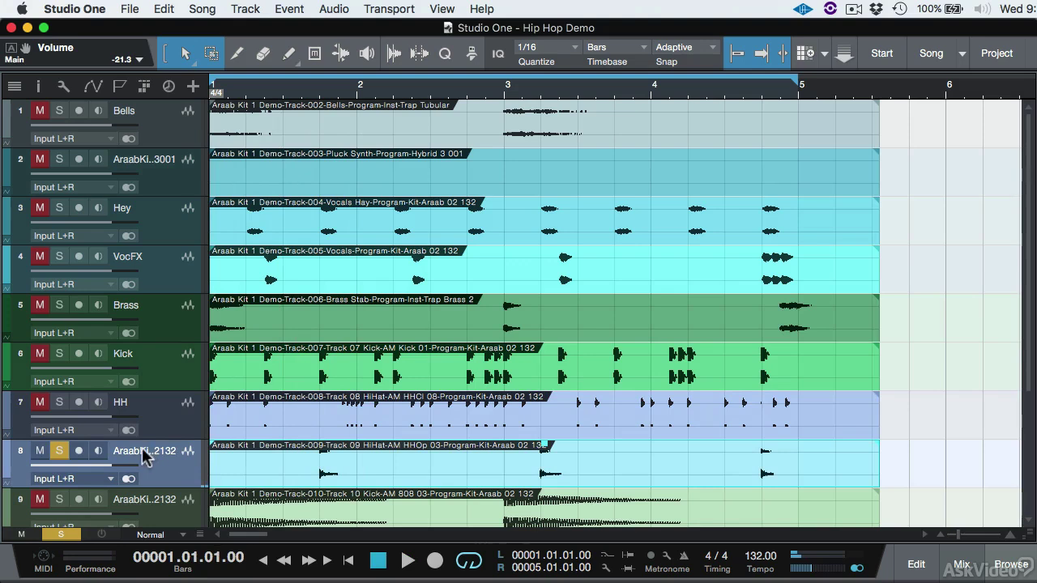
- Rename track 8 OH and track 9 808, auditioning between them
{"action": "double_click", "coordinate": [146, 450]}
{"action": "type", "text": "OH"}
{"action": "key", "text": "Return"}
{"action": "key", "text": "Down"}
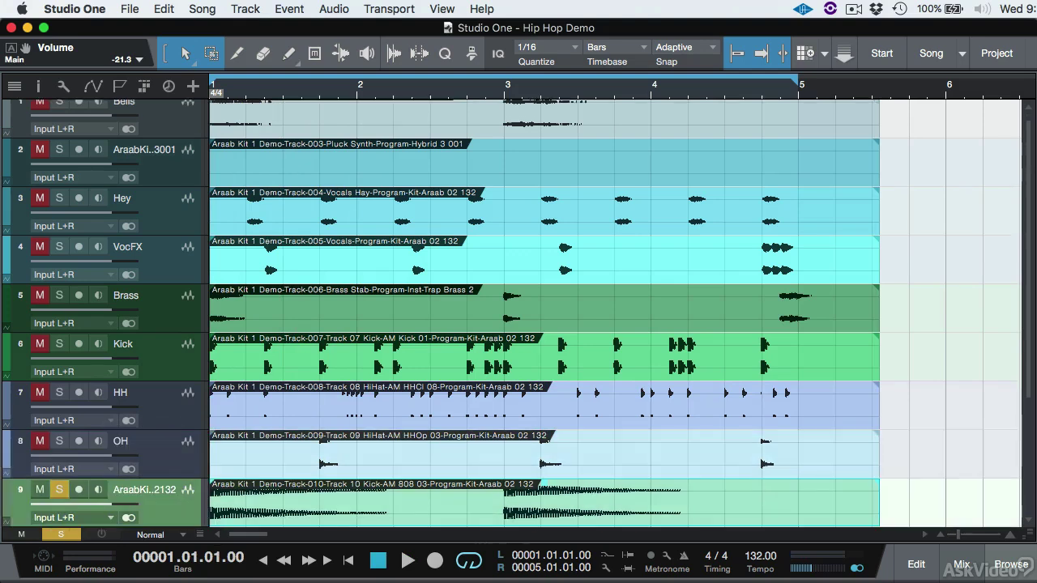
{"action": "key", "text": "space"}
{"action": "key", "text": "space"}
{"action": "double_click", "coordinate": [142, 450]}
{"action": "type", "text": "808"}
{"action": "key", "text": "Return"}
- Solo and audition track 10, then rename it Snare
{"action": "key", "text": "Down"}
{"action": "scroll", "coordinate": [268, 401], "scroll_direction": "down", "scroll_amount": 1}
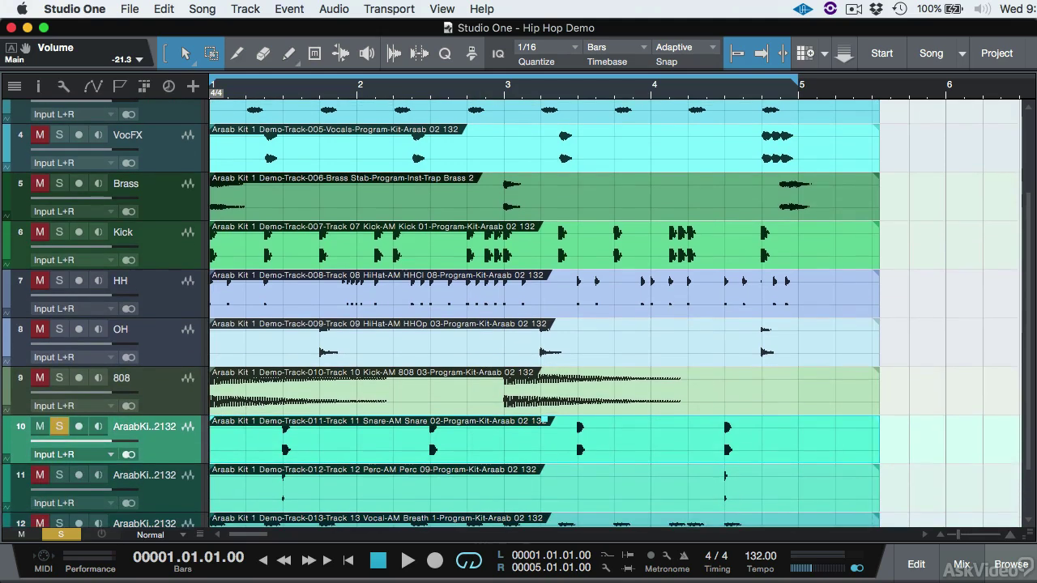
{"action": "scroll", "coordinate": [270, 408], "scroll_direction": "down", "scroll_amount": 1}
{"action": "key", "text": "space"}
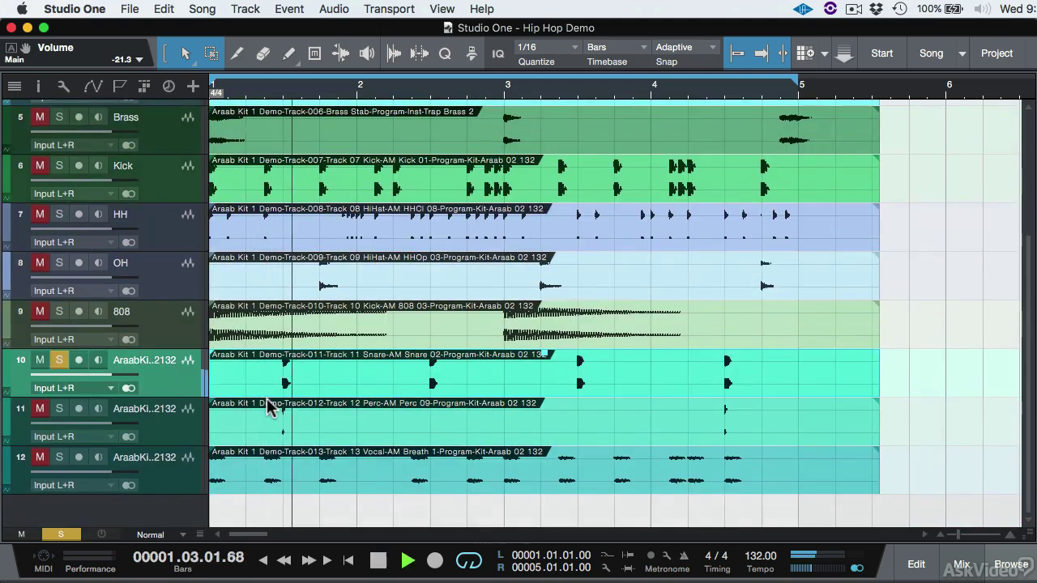
{"action": "key", "text": "space"}
{"action": "double_click", "coordinate": [148, 362]}
{"action": "type", "text": "Snare"}
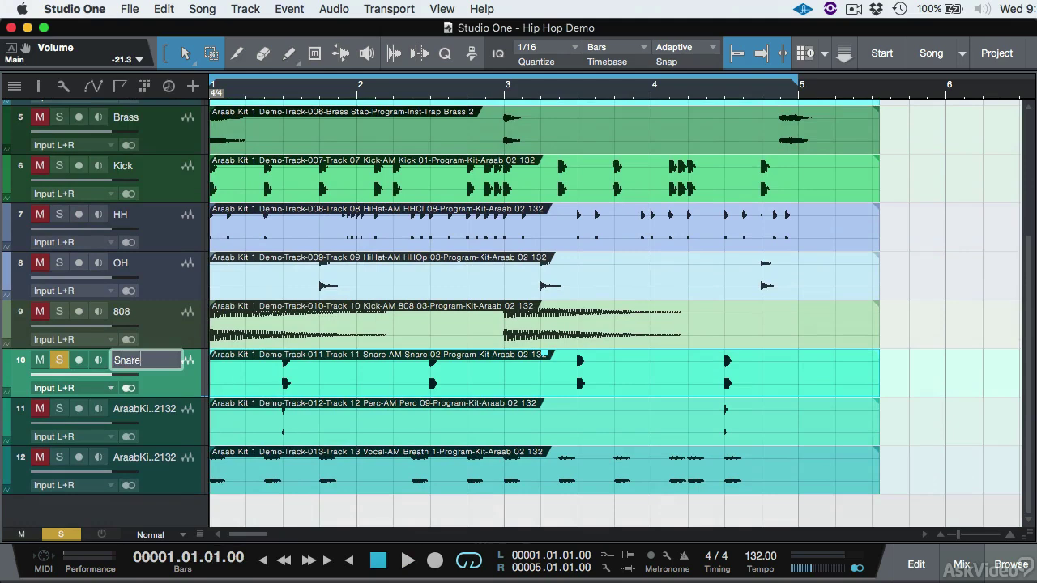
{"action": "key", "text": "Return"}
- Solo and audition track 11, then rename it Perc
{"action": "key", "text": "Down"}
{"action": "key", "text": "space"}
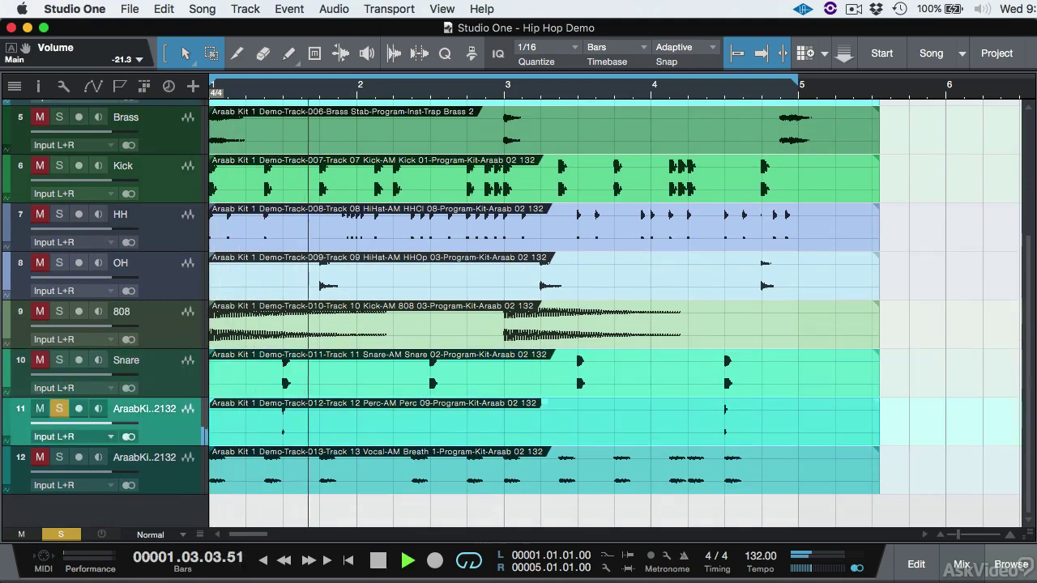
{"action": "key", "text": "space"}
{"action": "double_click", "coordinate": [145, 414]}
{"action": "type", "text": "Perc"}
{"action": "key", "text": "Return"}
- Solo and audition track 12, then rename it Voc Breath
{"action": "key", "text": "Down"}
{"action": "key", "text": "space"}
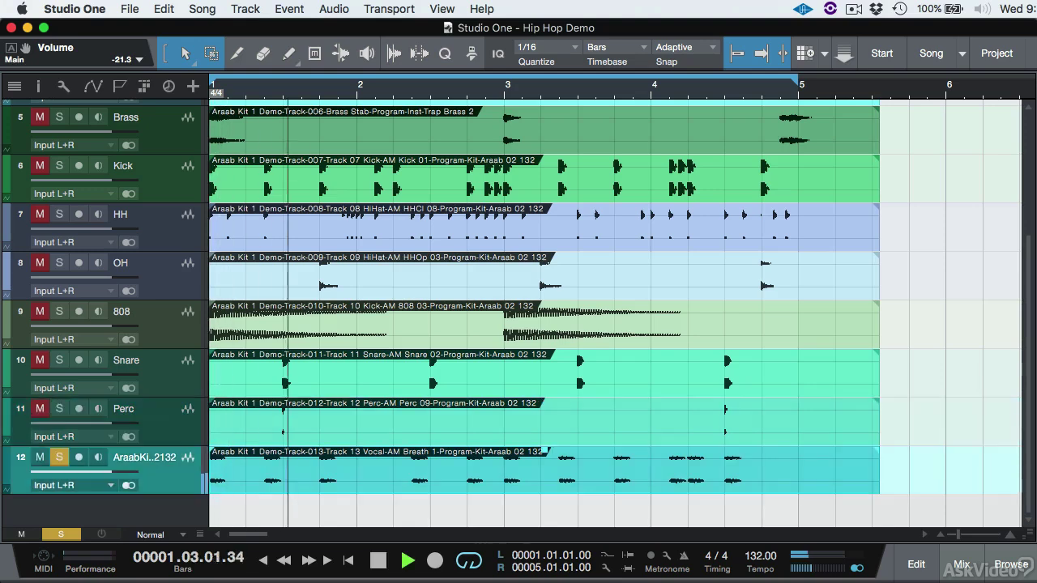
{"action": "key", "text": "space"}
{"action": "double_click", "coordinate": [142, 460]}
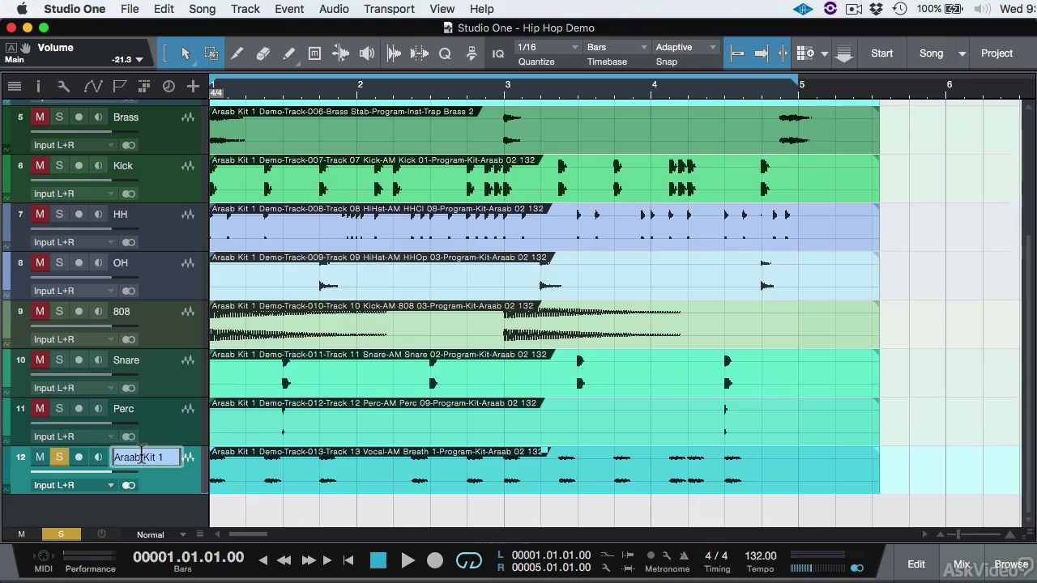
{"action": "type", "text": "Voc Breath"}
{"action": "key", "text": "Return"}
{"action": "scroll", "coordinate": [285, 403], "scroll_direction": "up", "scroll_amount": 5}
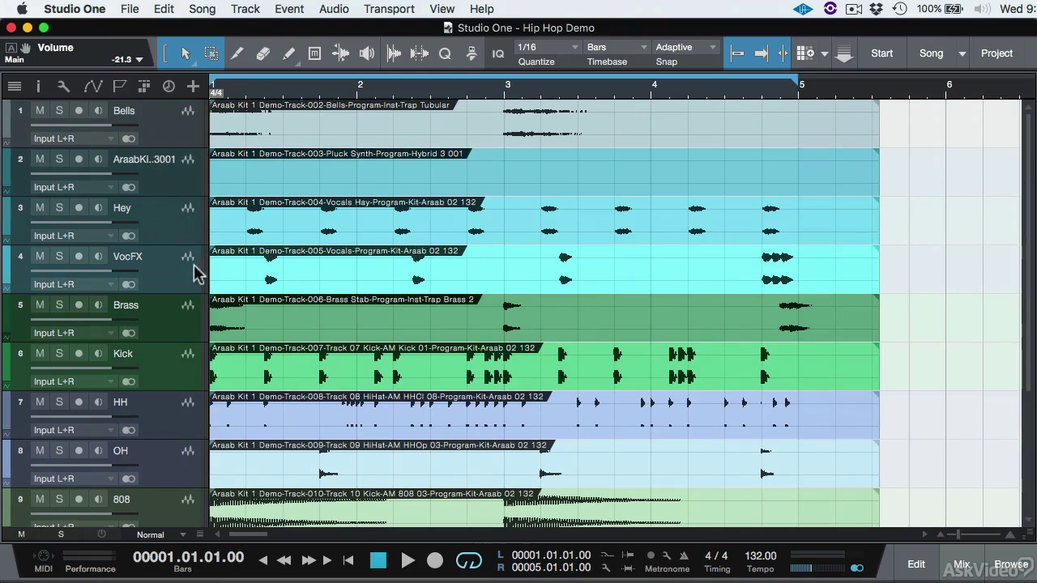
- Delete the empty Pluck Synth track and show the mixer console with F3
{"action": "left_click", "coordinate": [289, 188]}
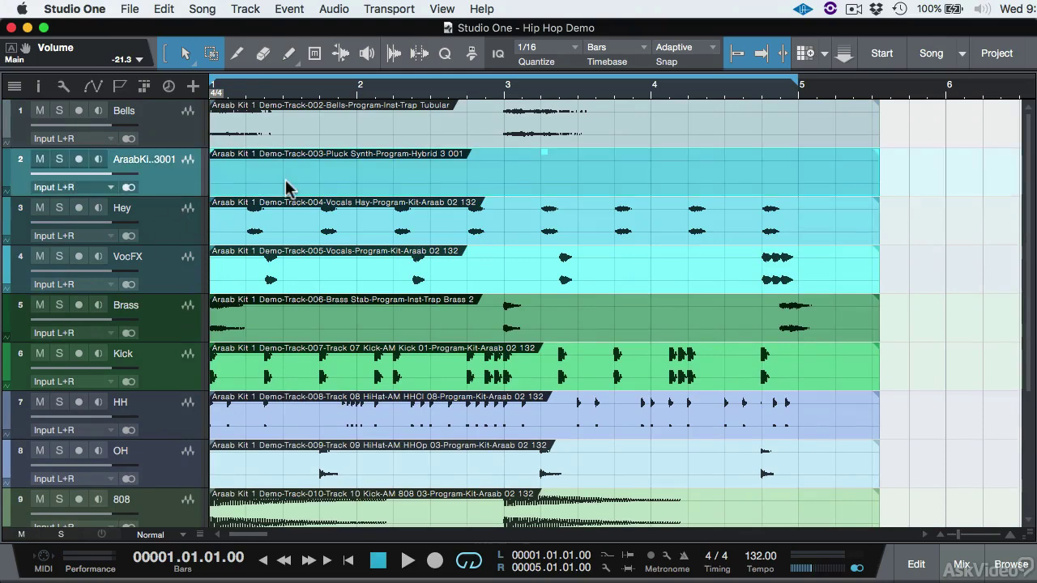
{"action": "right_click", "coordinate": [177, 186]}
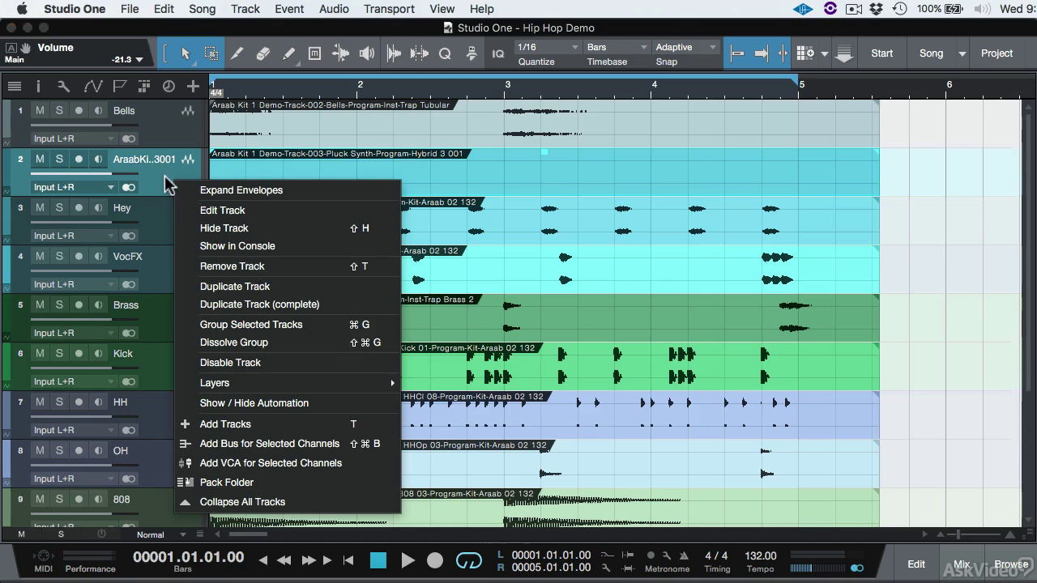
{"action": "left_click", "coordinate": [164, 183]}
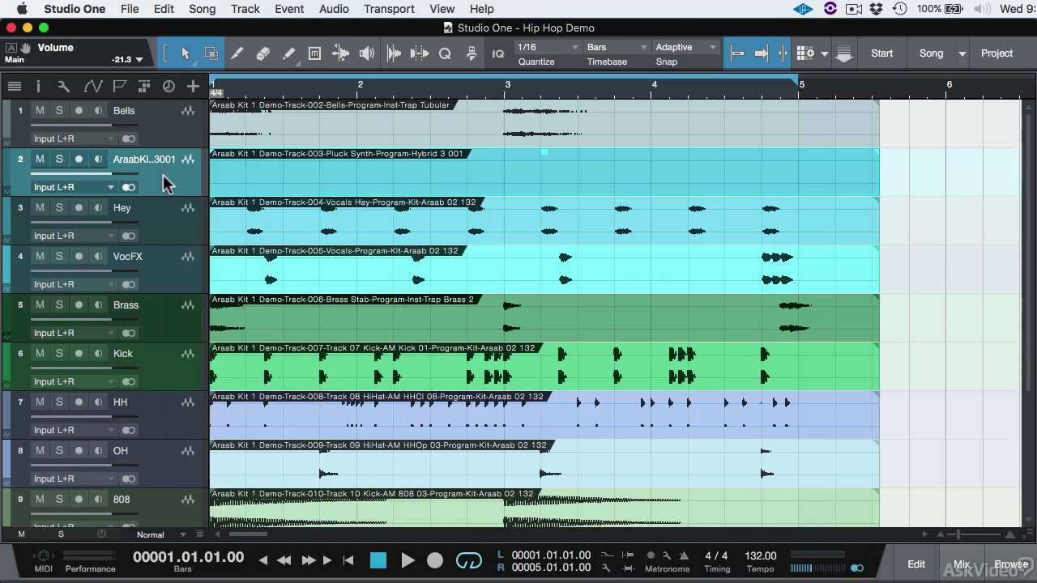
{"action": "key", "text": "Delete"}
{"action": "scroll", "coordinate": [332, 262], "scroll_direction": "down", "scroll_amount": 5}
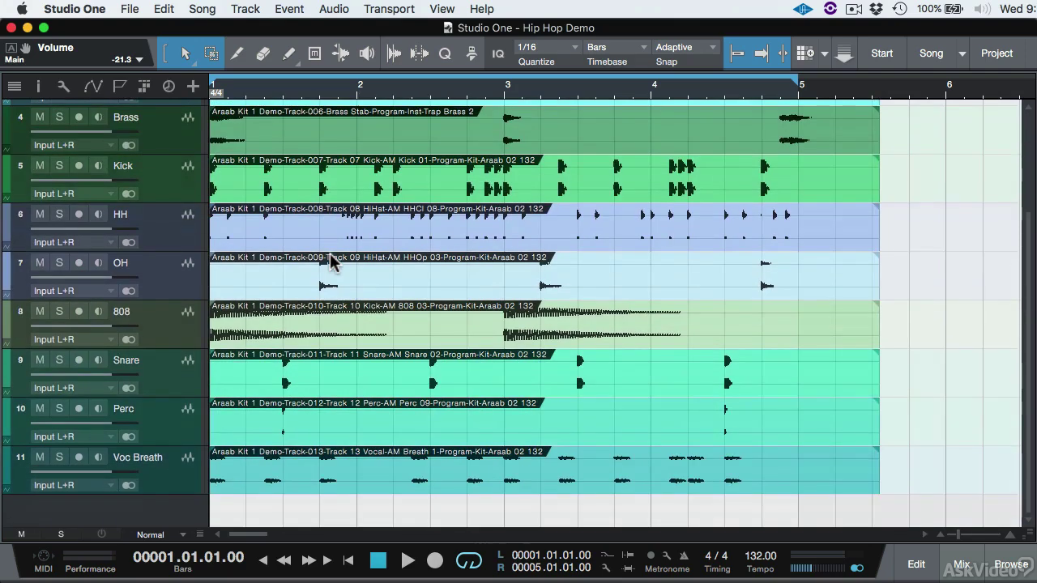
{"action": "key", "text": "F3"}
{"action": "left_click", "coordinate": [729, 350]}
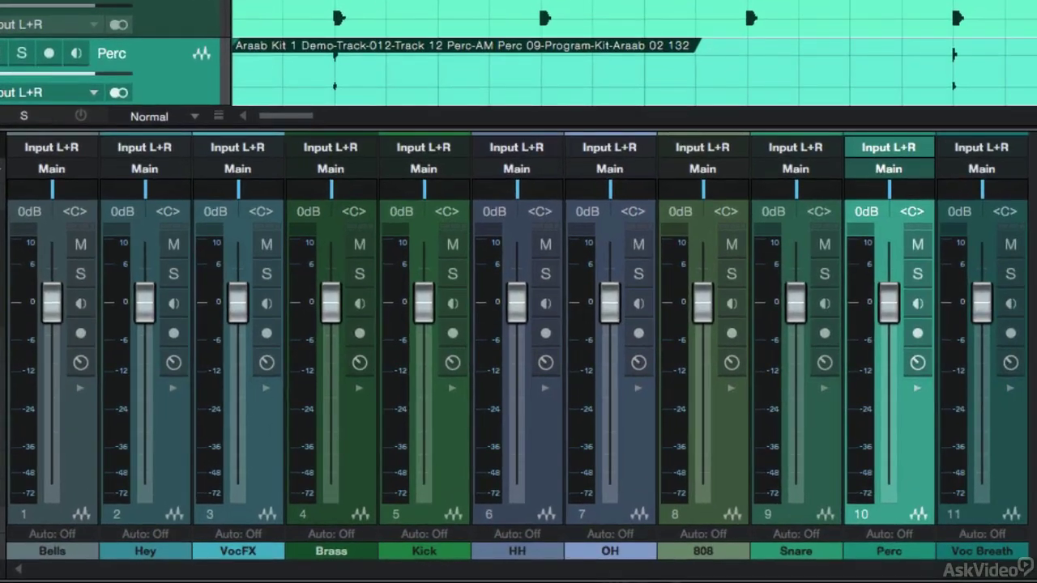
{"action": "key", "text": "space"}
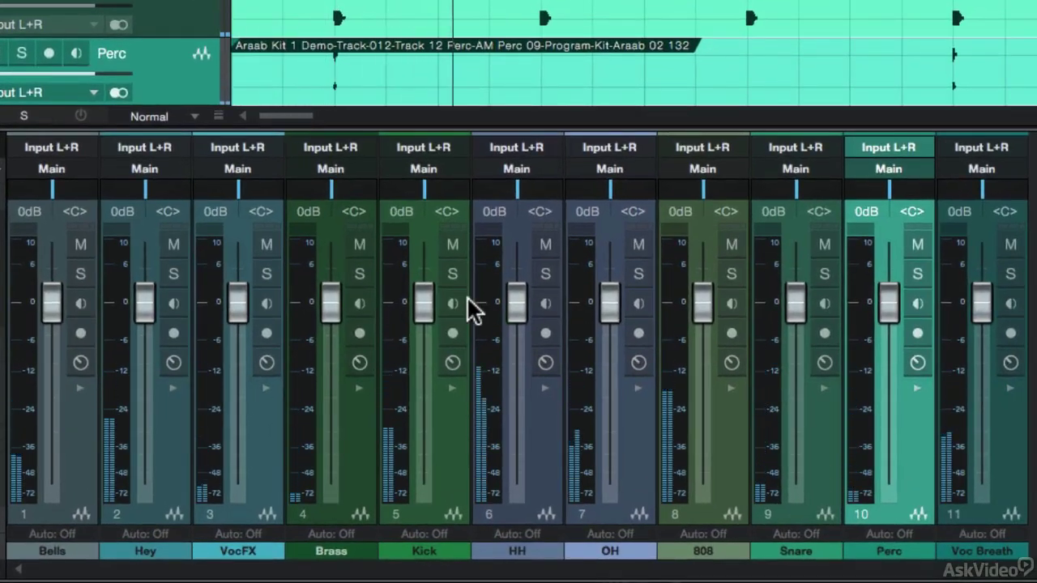
{"action": "left_click", "coordinate": [452, 274]}
{"action": "left_click", "coordinate": [452, 274]}
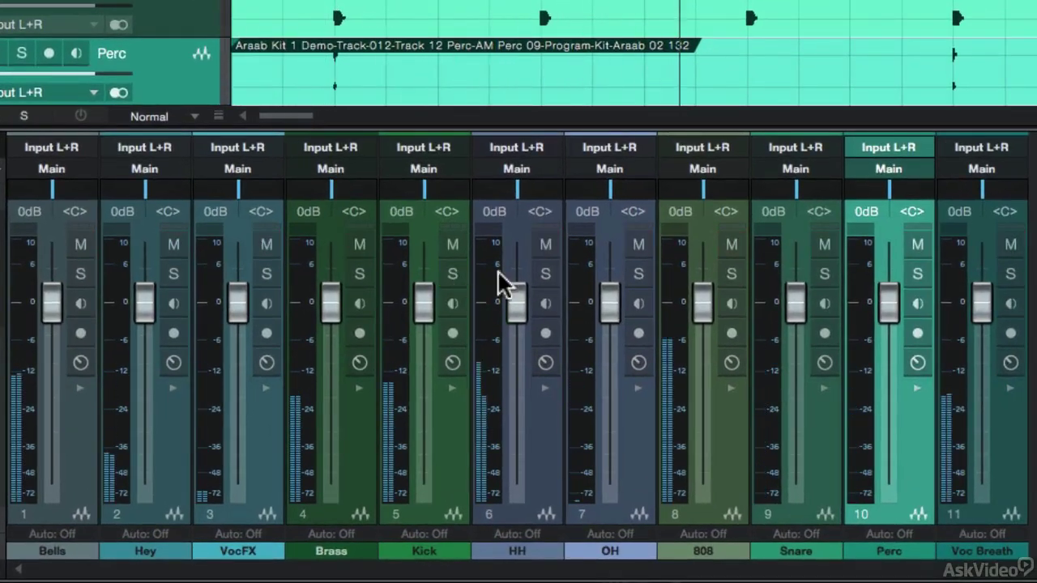
{"action": "left_click", "coordinate": [544, 274]}
{"action": "left_click", "coordinate": [544, 274]}
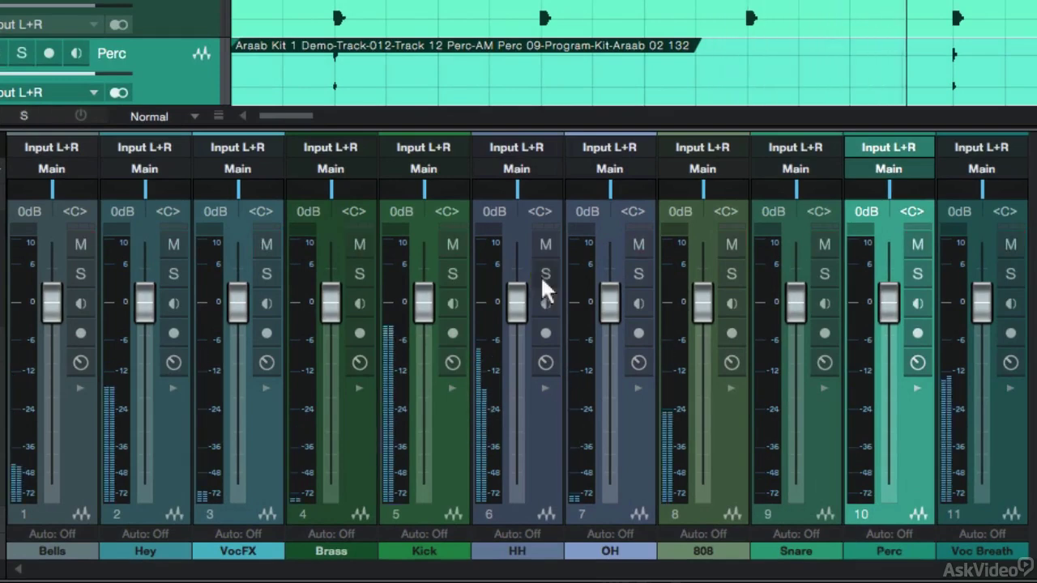
{"action": "left_click", "coordinate": [717, 272]}
{"action": "left_click", "coordinate": [717, 272]}
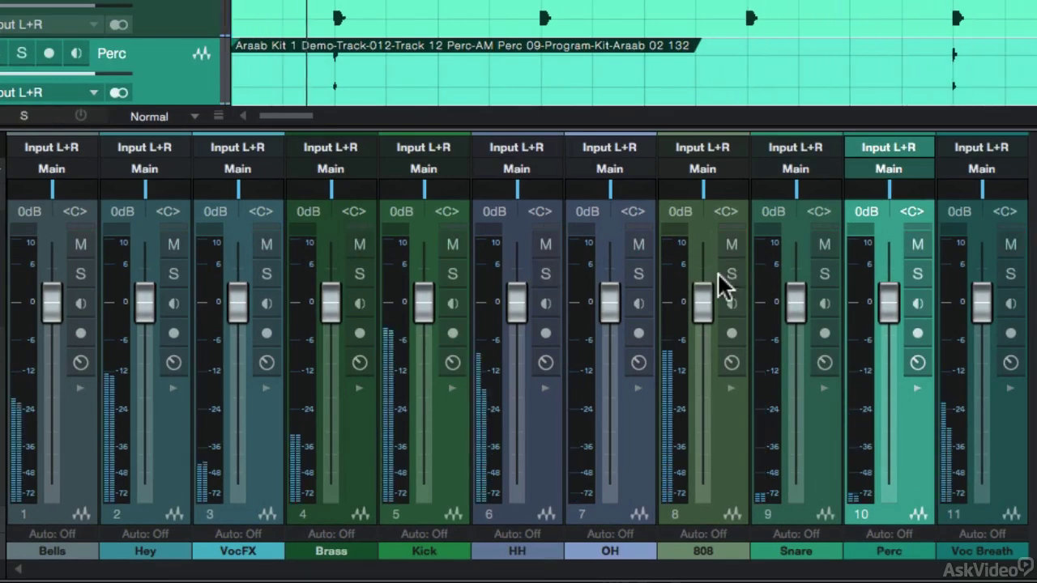
{"action": "left_click", "coordinate": [827, 274]}
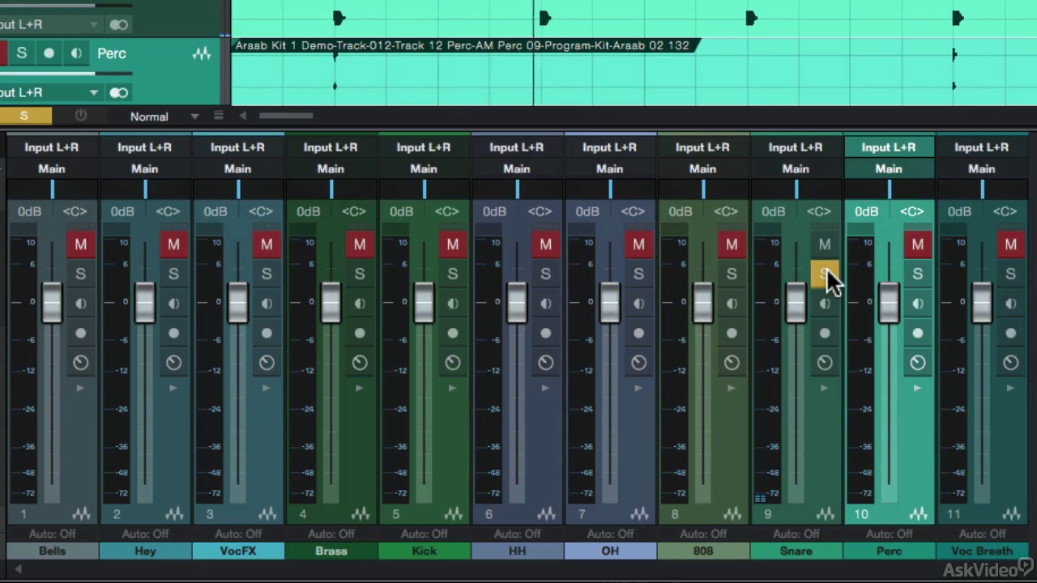
{"action": "left_click", "coordinate": [828, 276]}
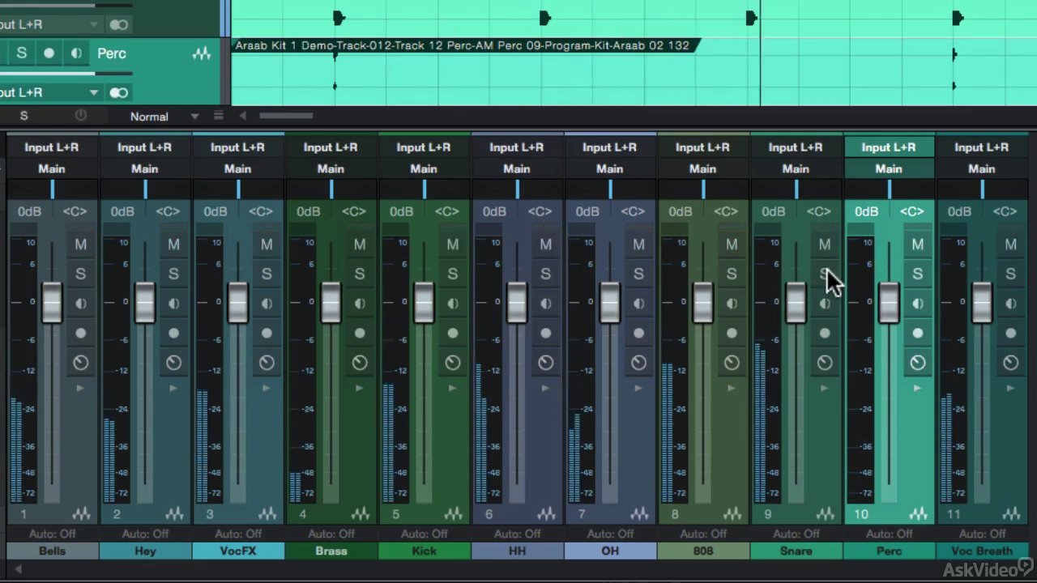
- Hide the mixer console and select the Bells track at the top of the arrangement
{"action": "key", "text": "F3"}
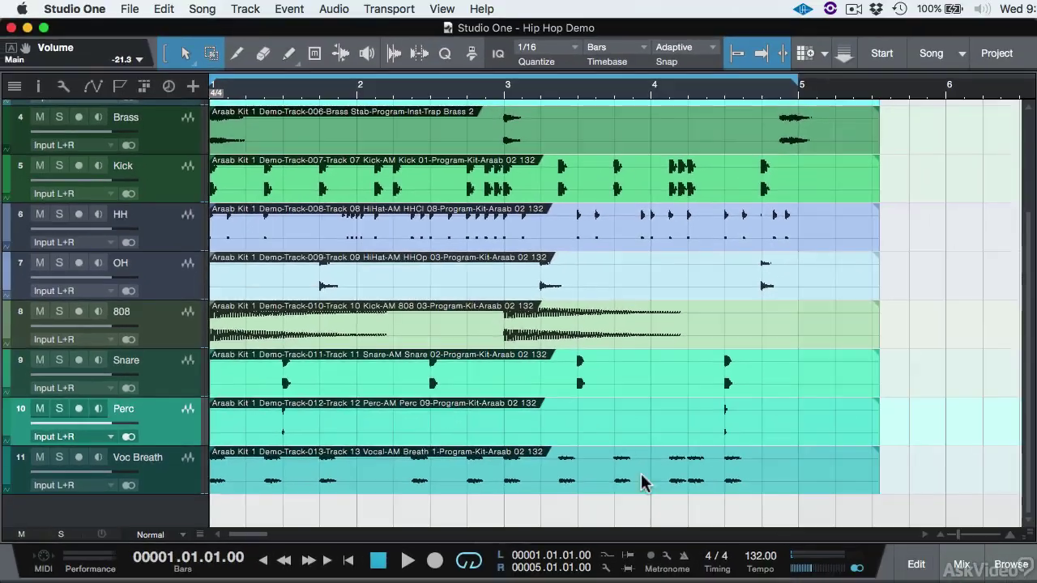
{"action": "scroll", "coordinate": [518, 453], "scroll_direction": "up", "scroll_amount": 3}
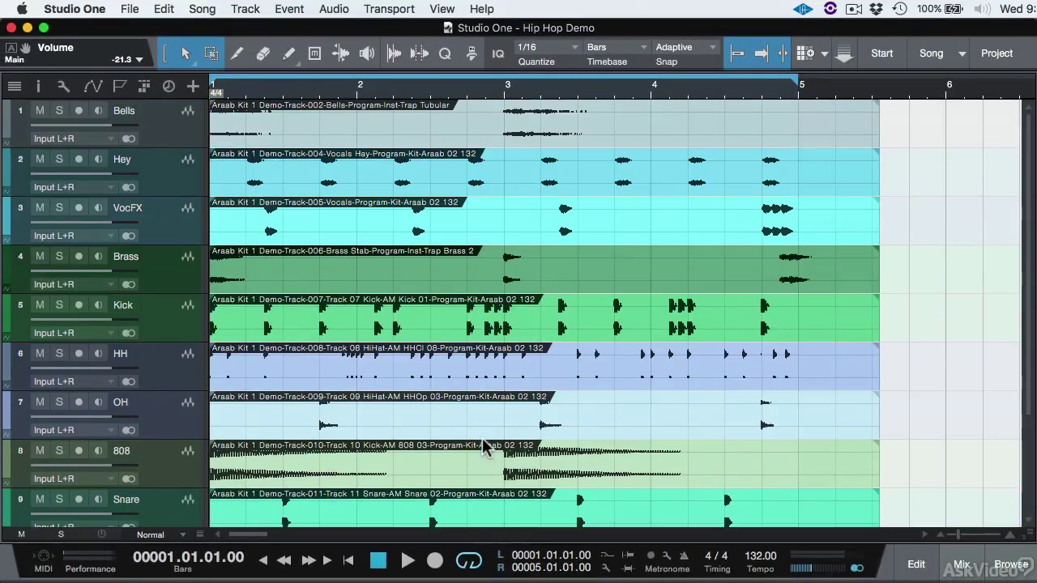
{"action": "left_click", "coordinate": [377, 116]}
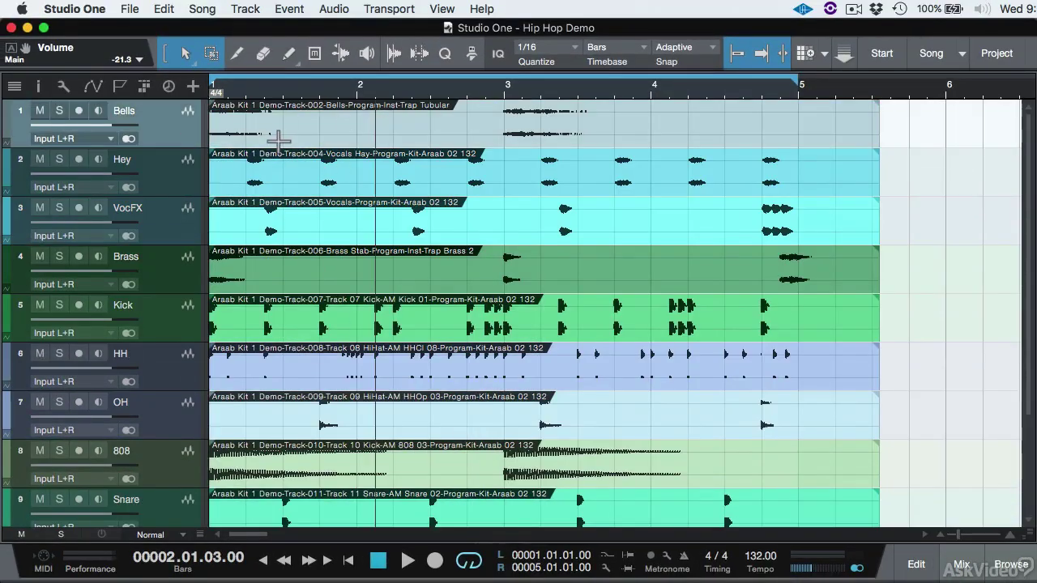